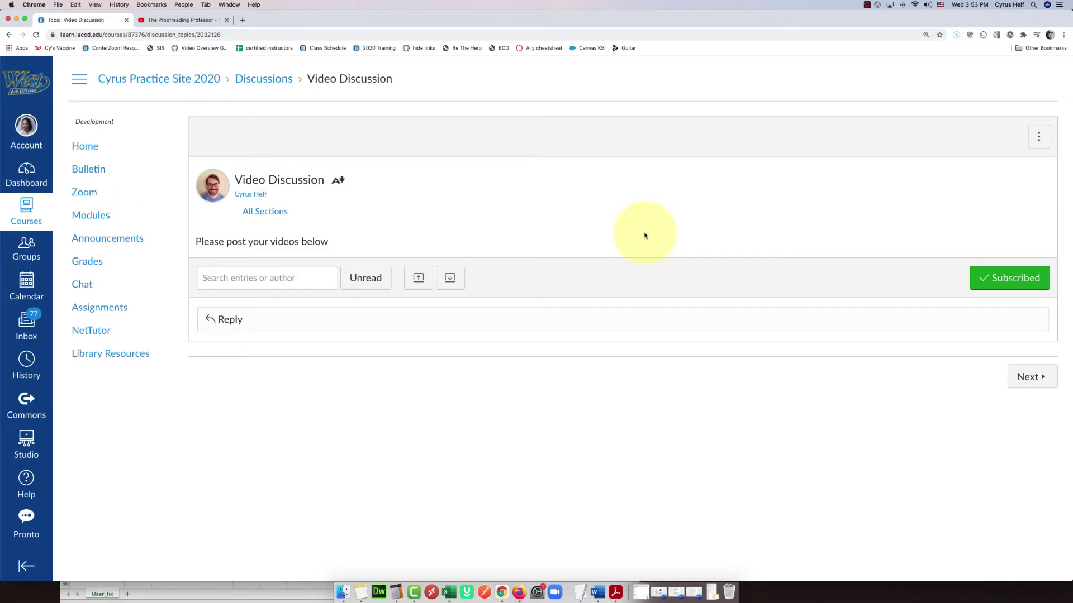
Step: Start a new reply to the Video Discussion and focus its empty body
{"action": "left_click", "coordinate": [225, 320]}
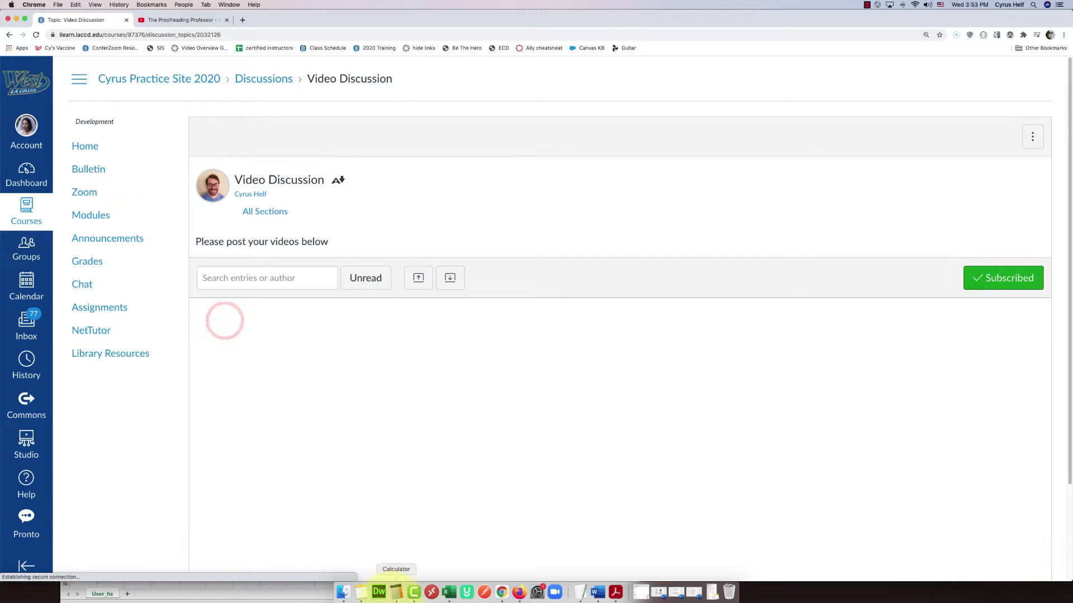
{"action": "scroll", "coordinate": [437, 460], "scroll_direction": "down", "scroll_amount": 3}
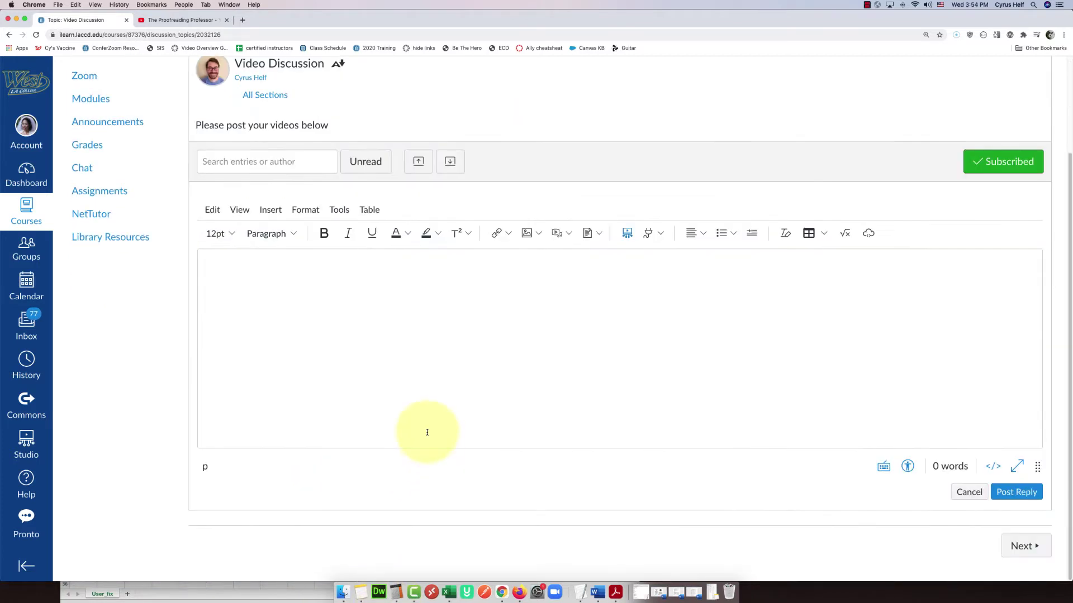
{"action": "scroll", "coordinate": [429, 436], "scroll_direction": "up", "scroll_amount": 2}
{"action": "left_click", "coordinate": [235, 346]}
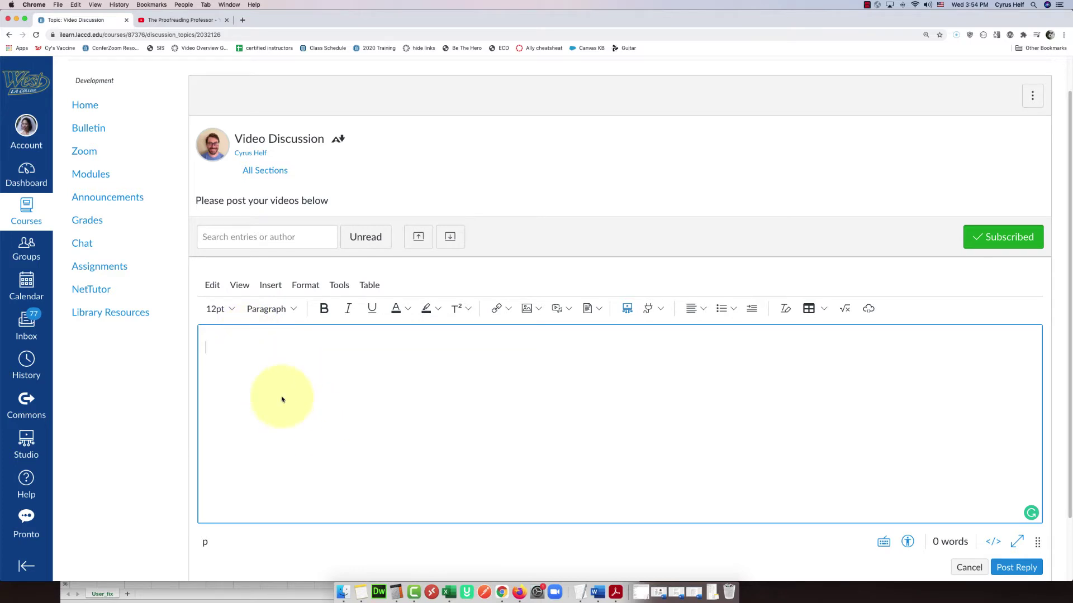
Step: Copy The Proofreading Professor video's address from YouTube via the Share link
{"action": "left_click", "coordinate": [187, 20]}
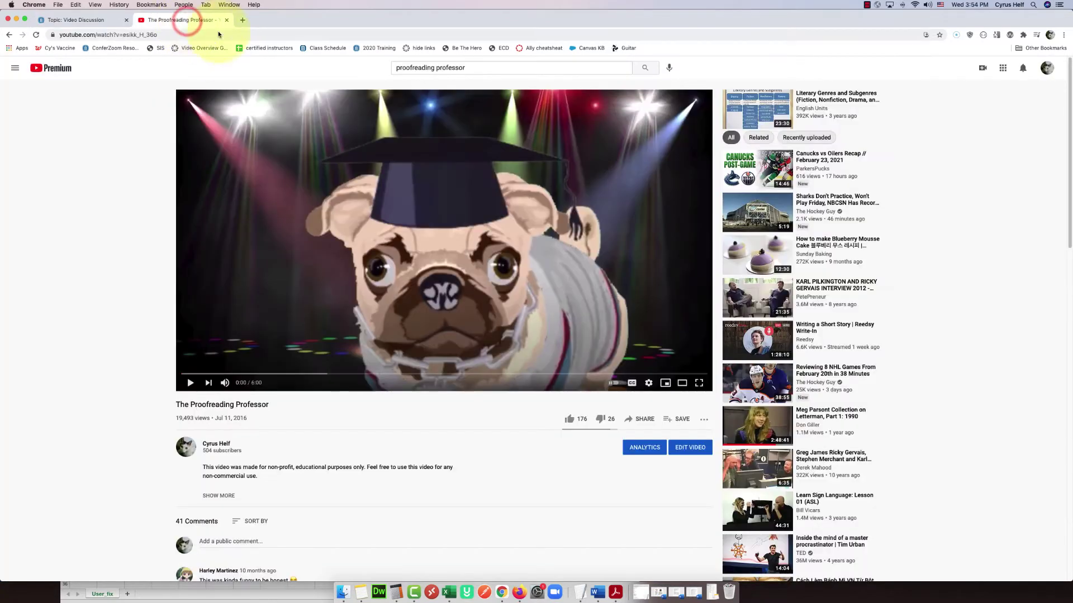
{"action": "left_click", "coordinate": [154, 34]}
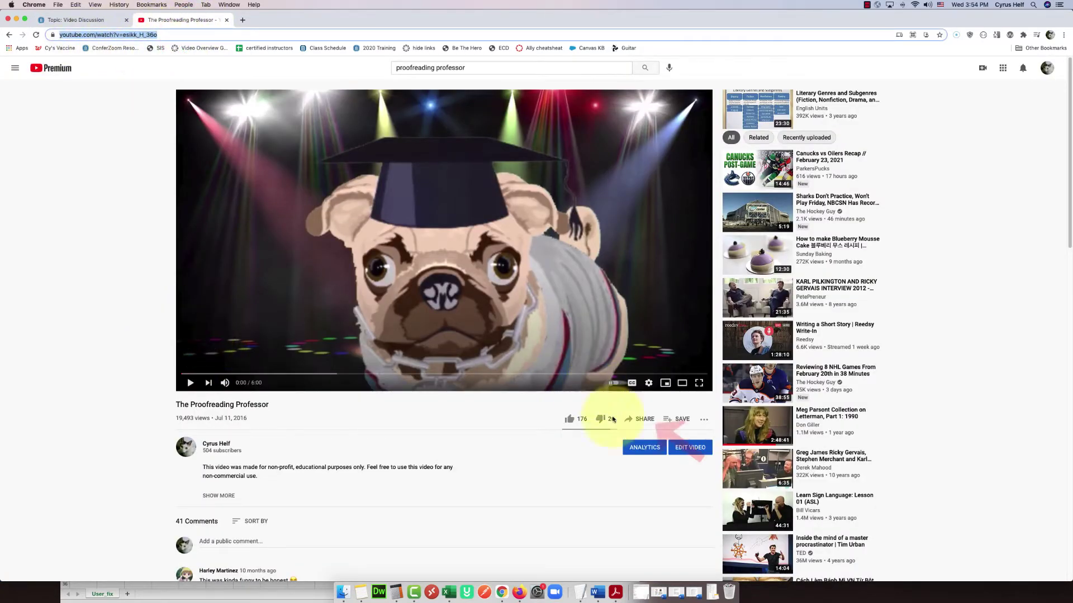
{"action": "left_click", "coordinate": [646, 422]}
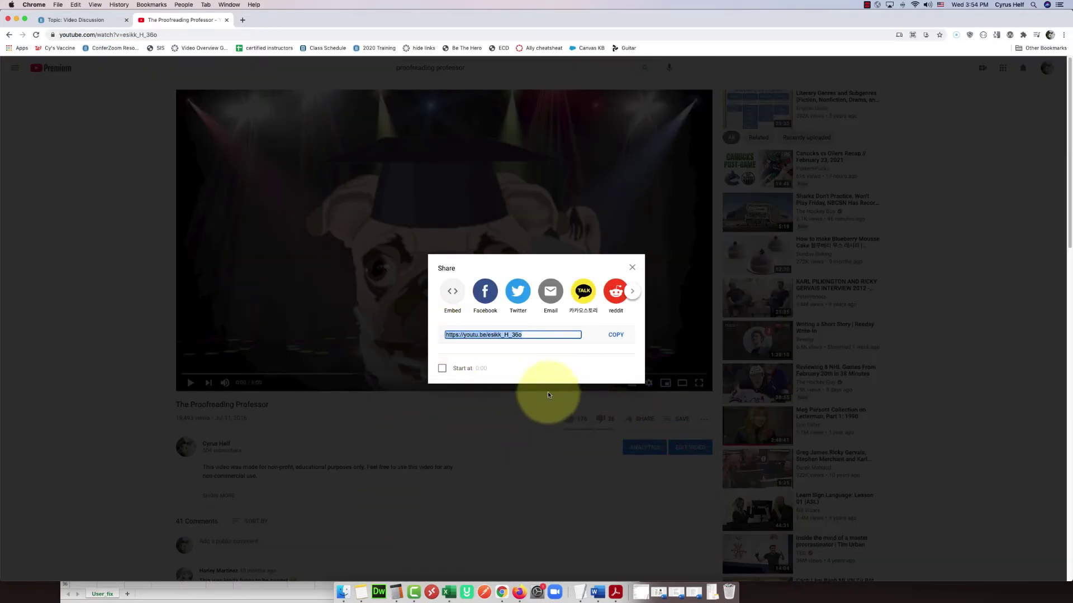
{"action": "left_click", "coordinate": [107, 35]}
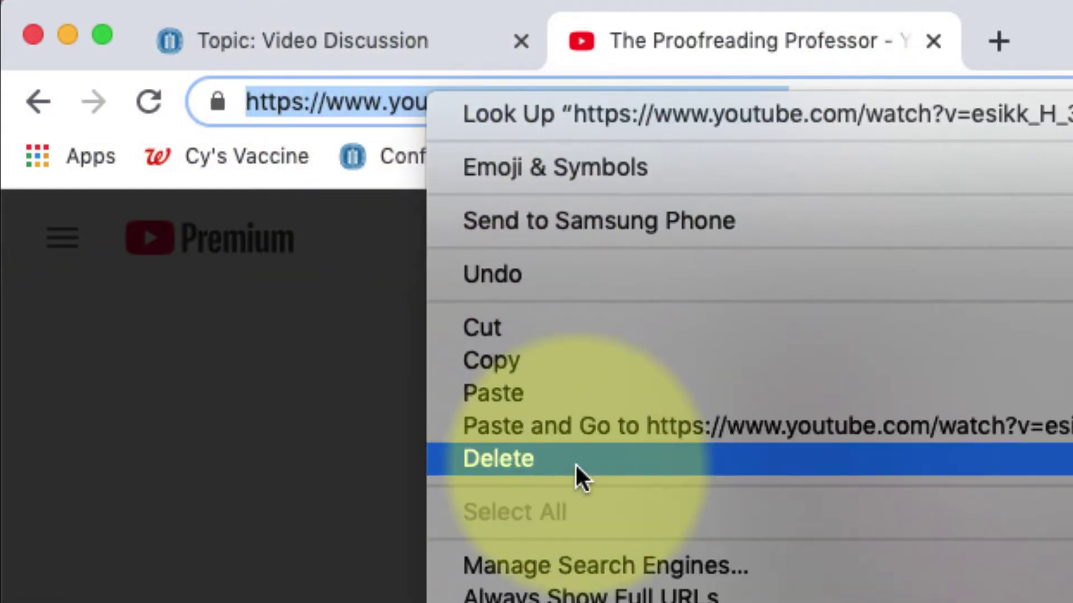
{"action": "left_click", "coordinate": [520, 370]}
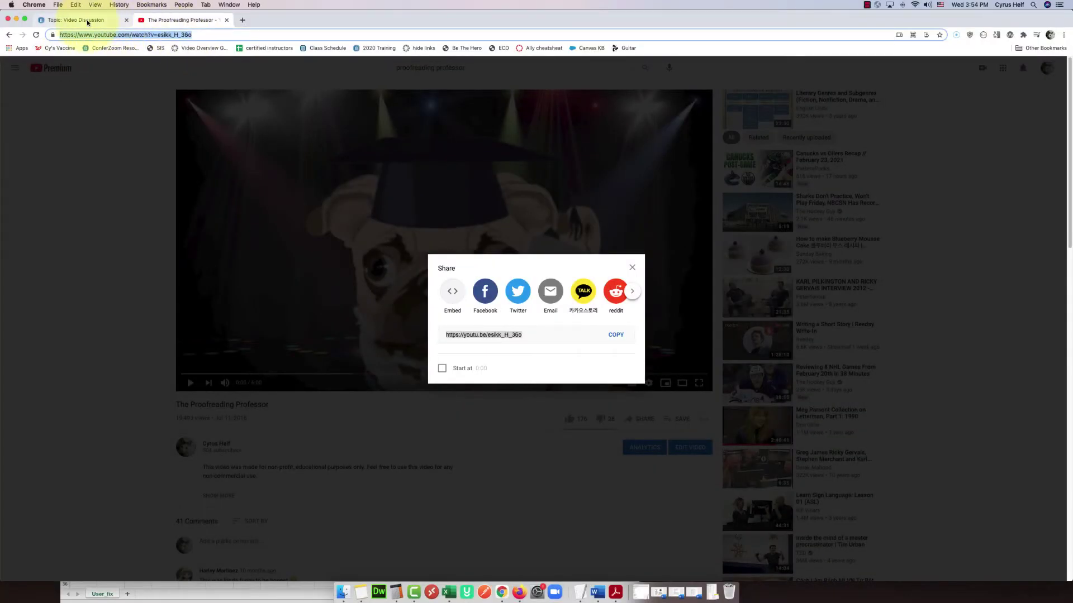
Step: Paste the YouTube address into the Canvas reply body so it becomes a clickable link
{"action": "left_click", "coordinate": [88, 21]}
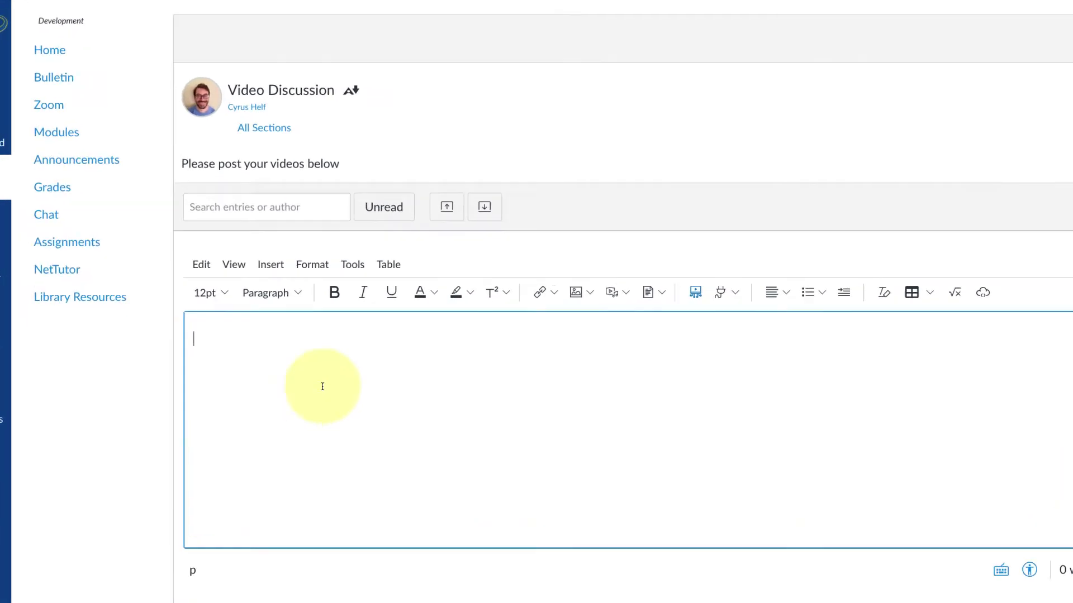
{"action": "left_click", "coordinate": [126, 144]}
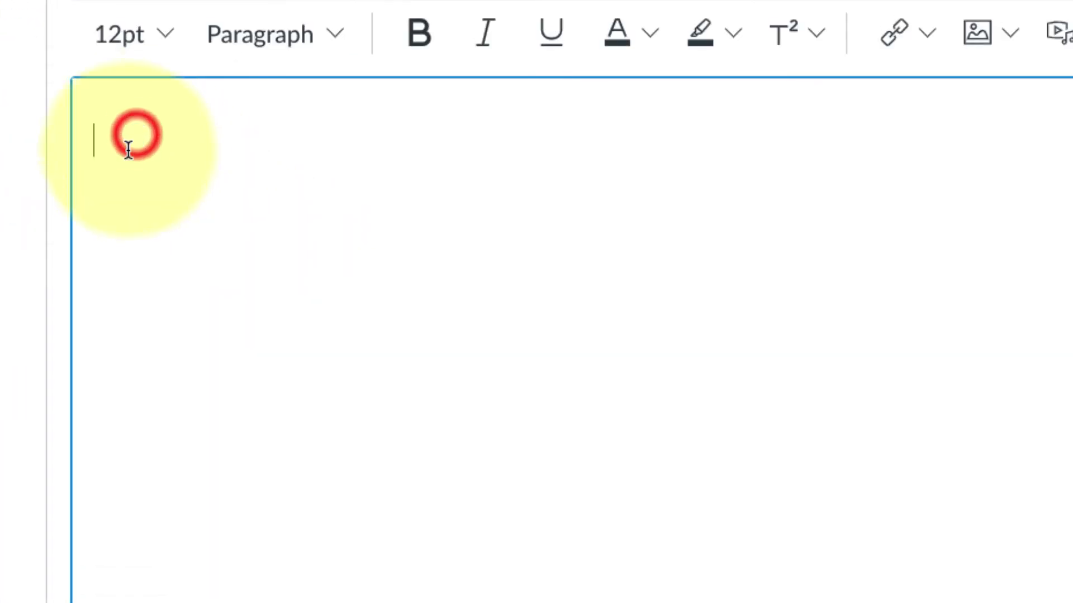
{"action": "right_click", "coordinate": [116, 144]}
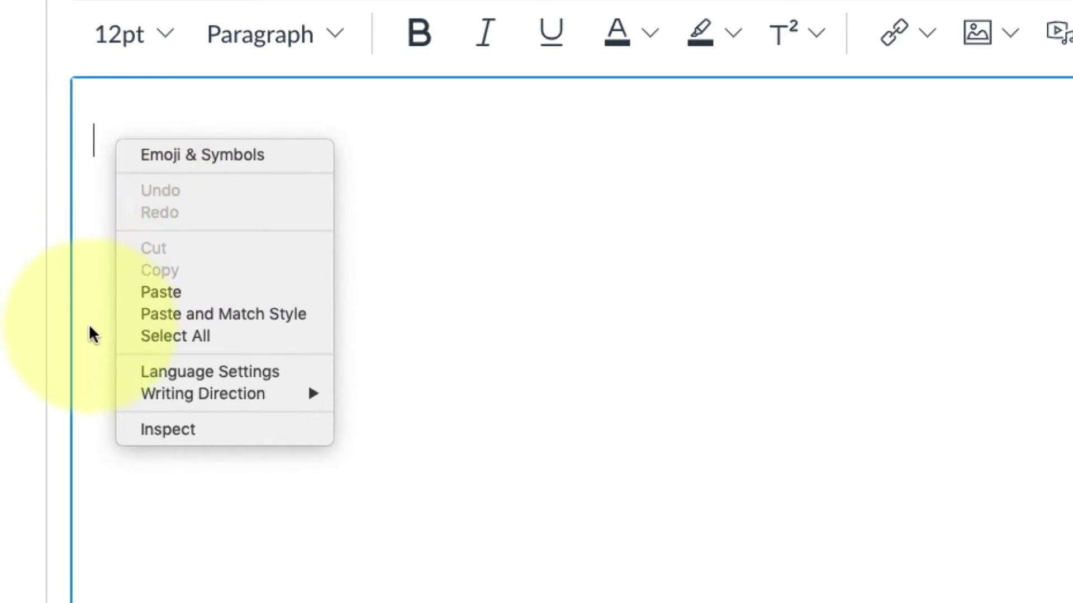
{"action": "left_click", "coordinate": [159, 292]}
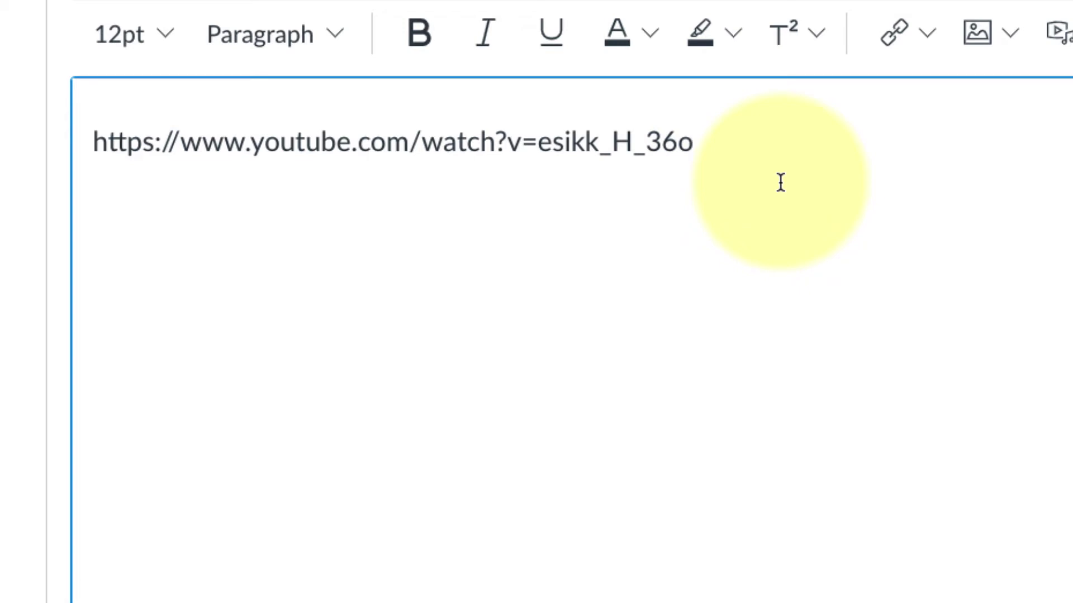
{"action": "key", "text": "Return"}
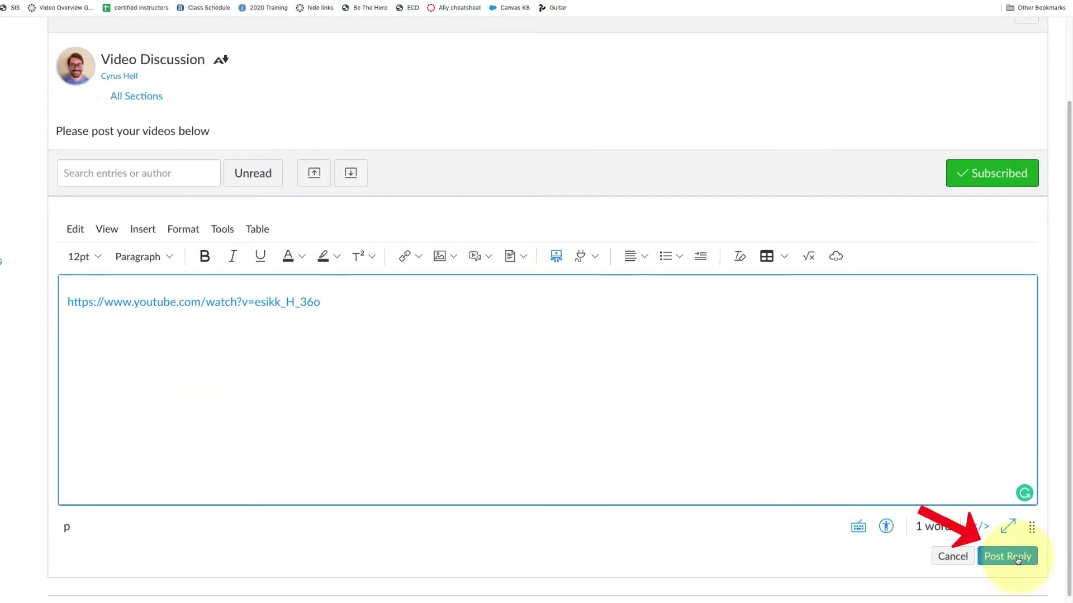
Step: Post the YouTube-link reply and play its thumbnail as an inline video player
{"action": "left_click", "coordinate": [1018, 560]}
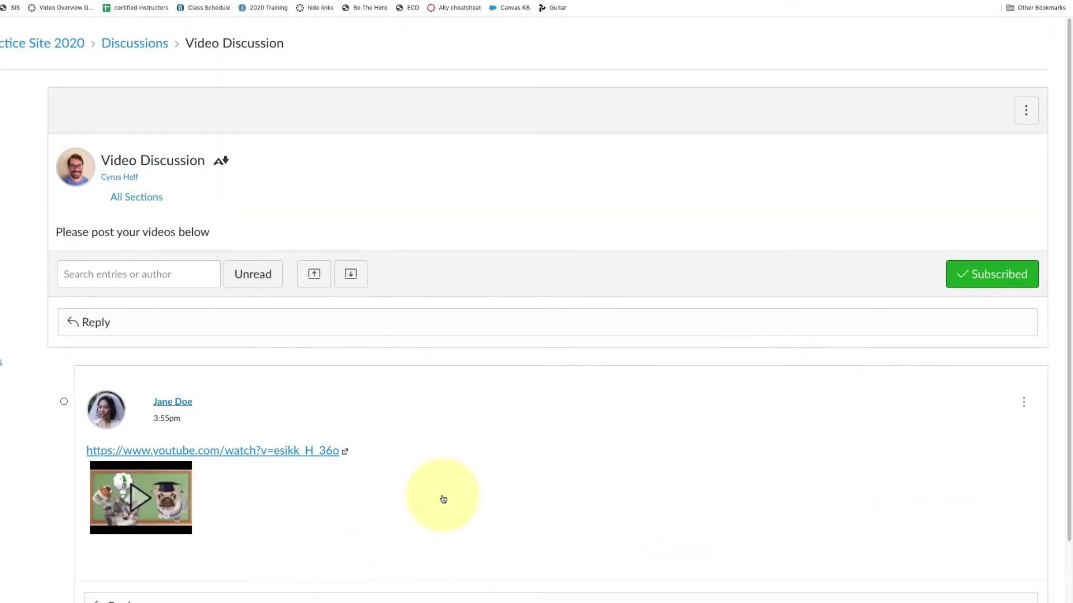
{"action": "scroll", "coordinate": [445, 498], "scroll_direction": "down", "scroll_amount": 1}
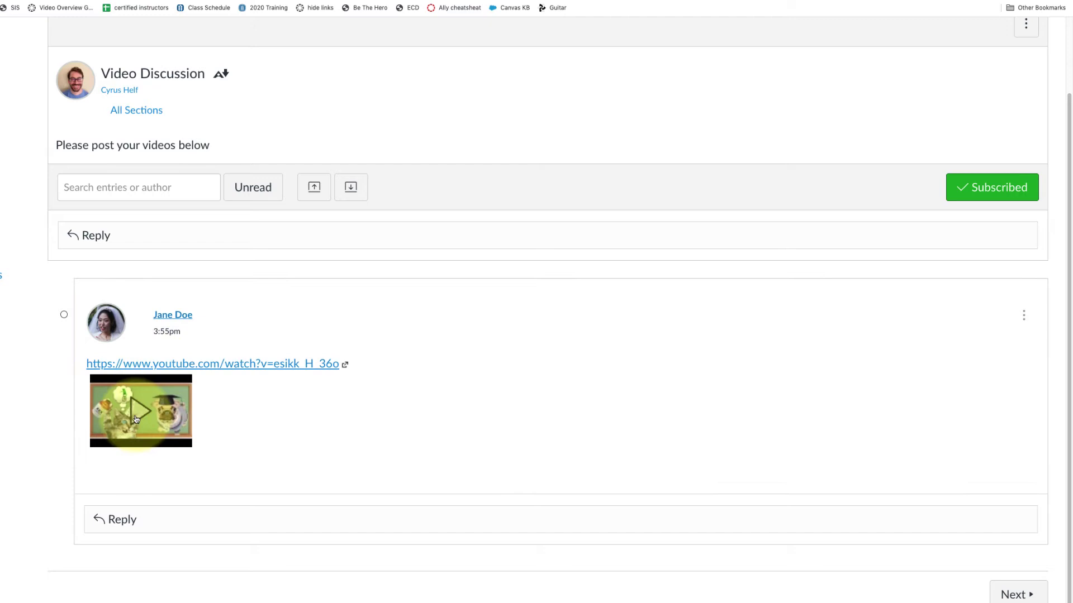
{"action": "left_click", "coordinate": [136, 410]}
{"action": "left_click", "coordinate": [199, 516]}
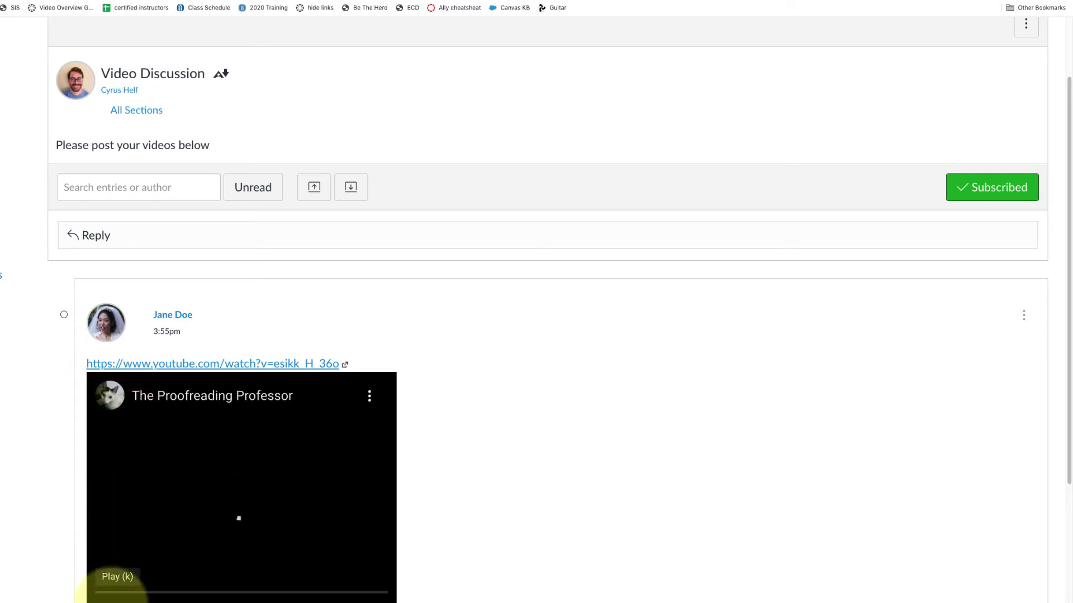
{"action": "scroll", "coordinate": [259, 491], "scroll_direction": "down", "scroll_amount": 5}
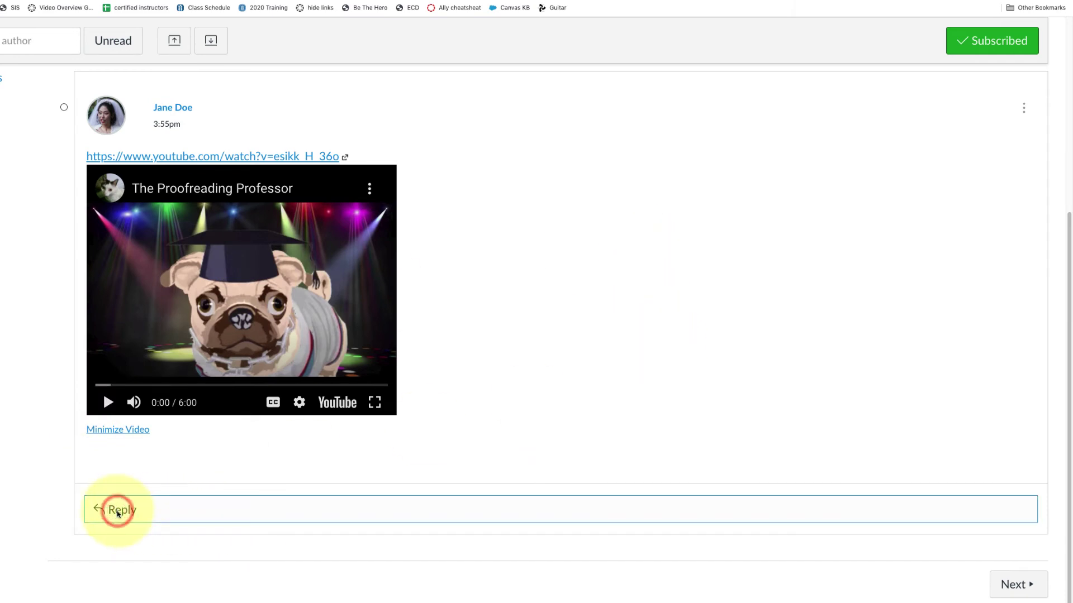
Step: Begin a second empty reply, then bring up the Vimeo MathJax and LaTeX video's Share dialog
{"action": "left_click", "coordinate": [117, 513]}
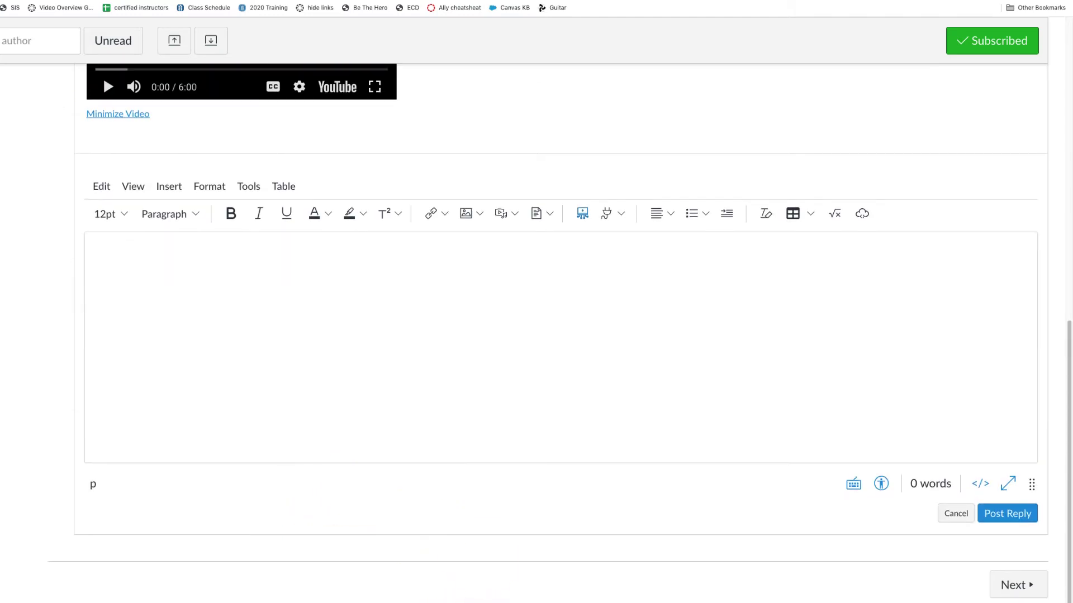
{"action": "left_click", "coordinate": [52, 4]}
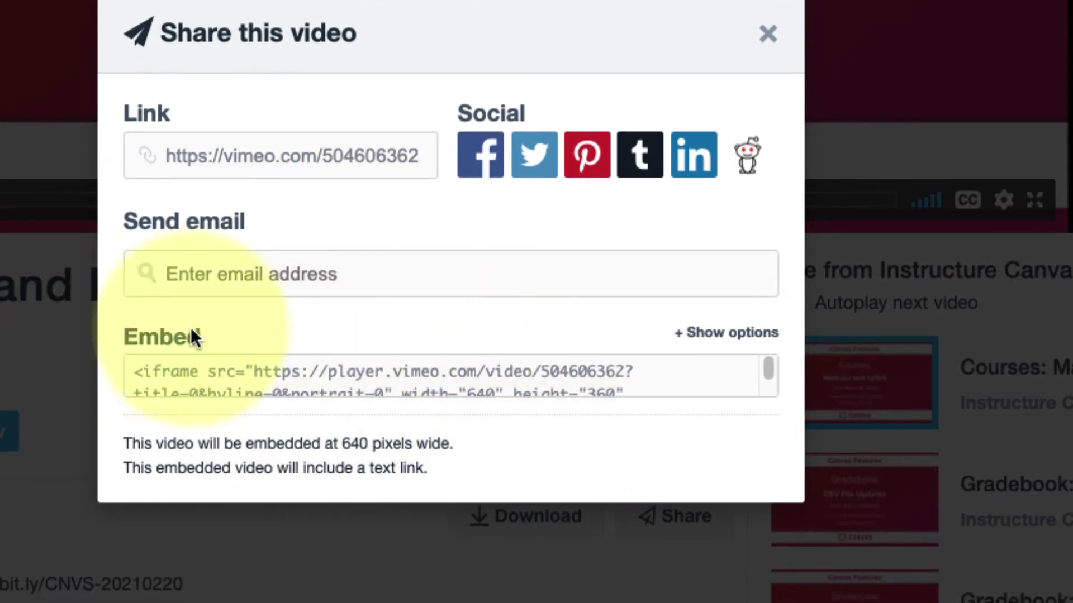
Step: Select and copy the full Vimeo embed code for the MathJax and LaTeX video
{"action": "left_click_drag", "start_coordinate": [206, 337], "coordinate": [111, 332]}
{"action": "left_click", "coordinate": [220, 373]}
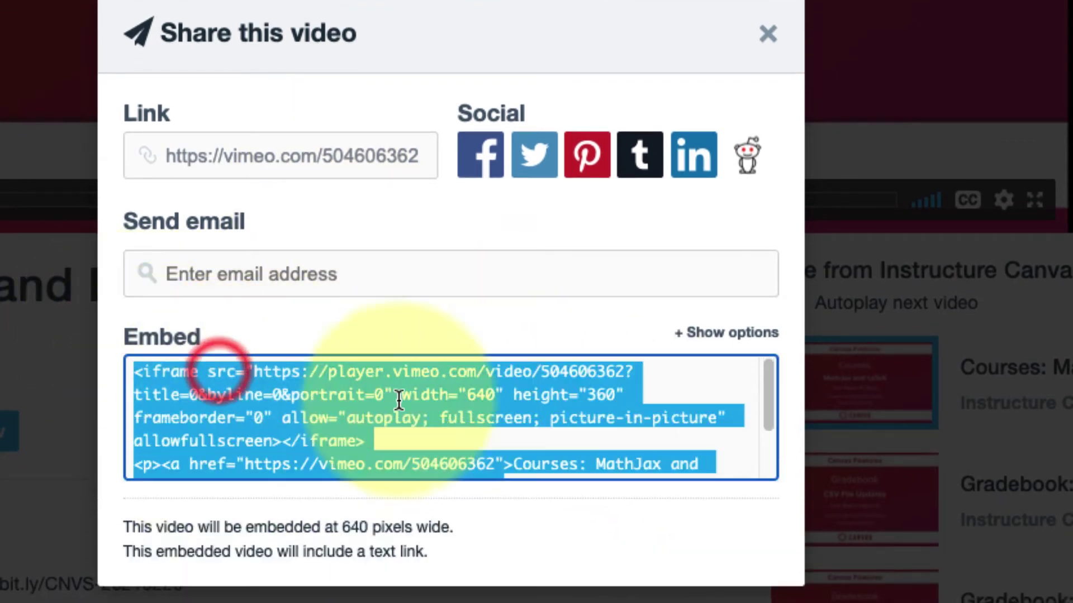
{"action": "scroll", "coordinate": [349, 361], "scroll_direction": "down", "scroll_amount": 1}
{"action": "scroll", "coordinate": [268, 285], "scroll_direction": "down", "scroll_amount": 2}
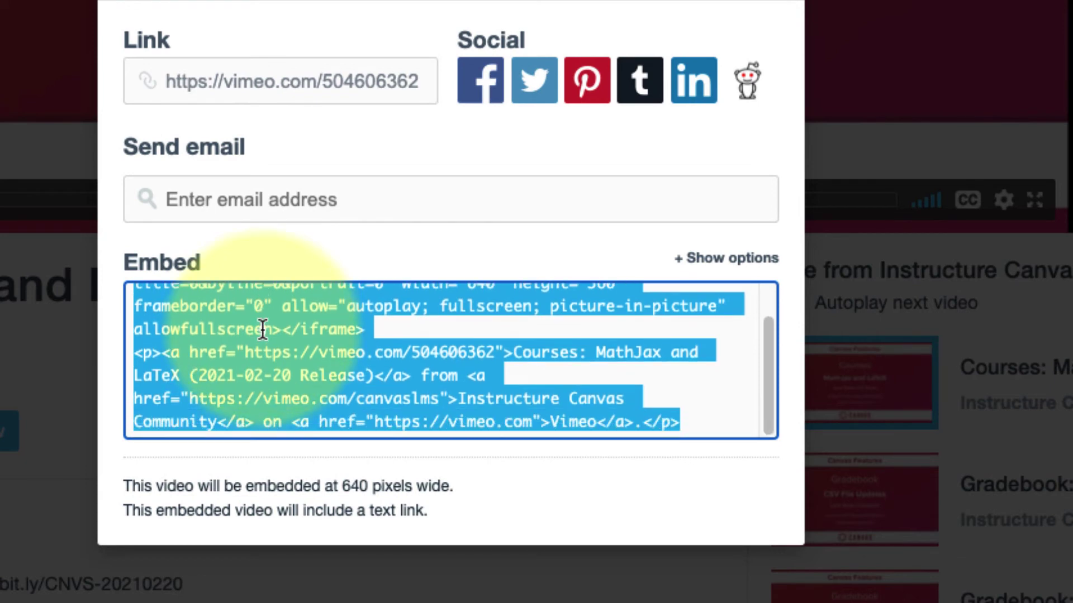
{"action": "scroll", "coordinate": [450, 420], "scroll_direction": "up", "scroll_amount": 3}
{"action": "scroll", "coordinate": [425, 392], "scroll_direction": "down", "scroll_amount": 2}
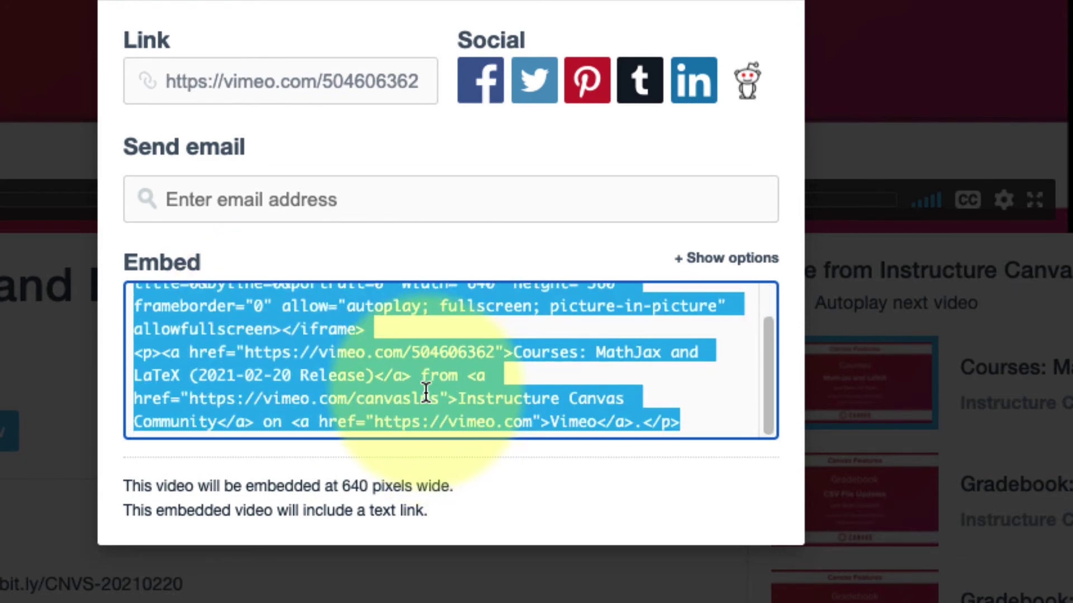
{"action": "scroll", "coordinate": [427, 388], "scroll_direction": "up", "scroll_amount": 2}
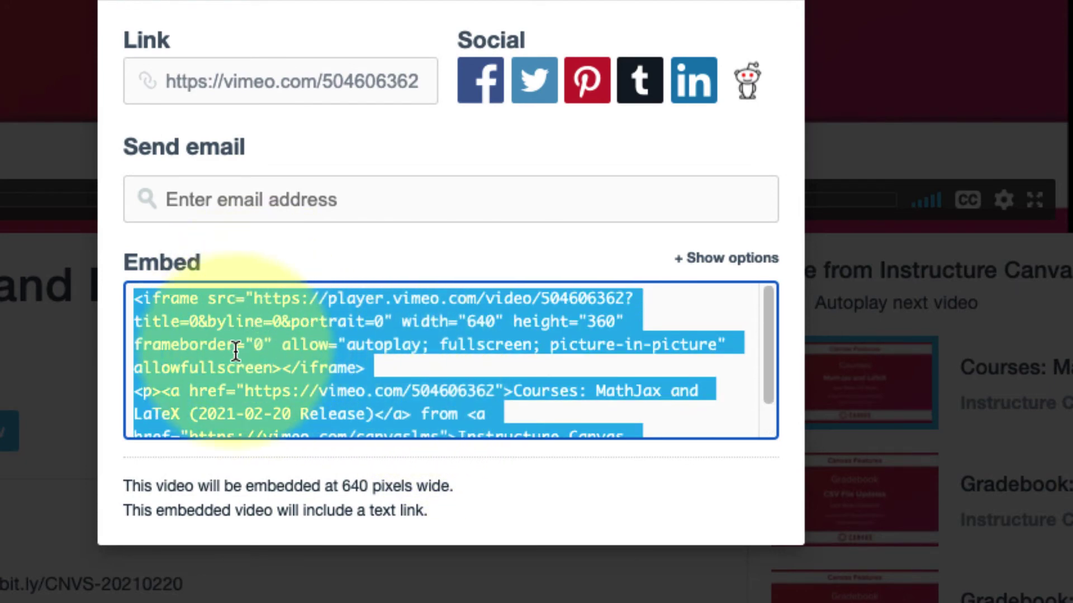
{"action": "left_click", "coordinate": [495, 321]}
{"action": "left_click", "coordinate": [227, 304]}
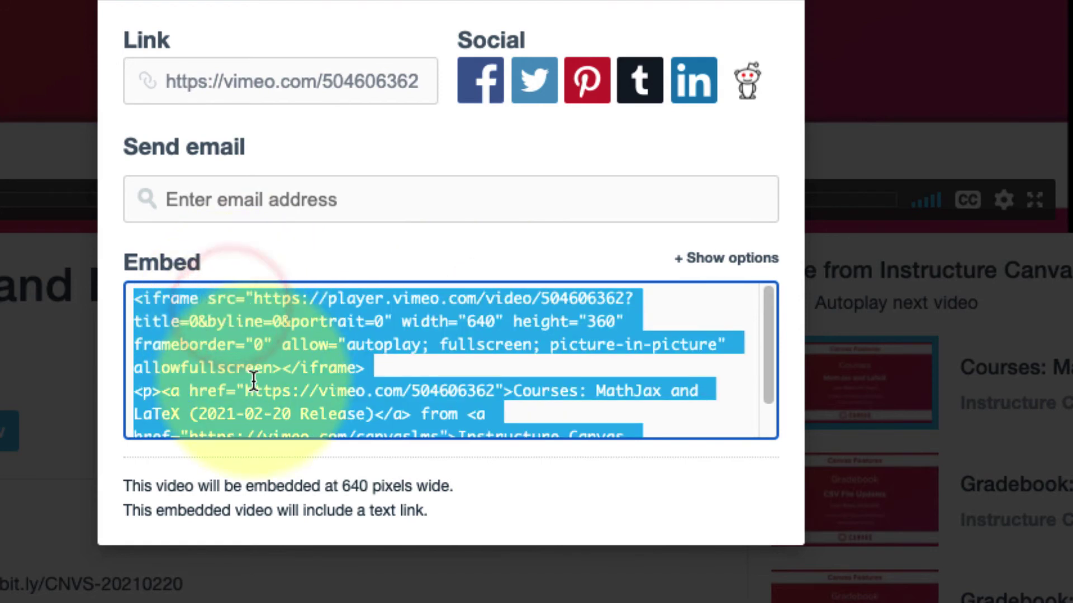
{"action": "right_click", "coordinate": [332, 327]}
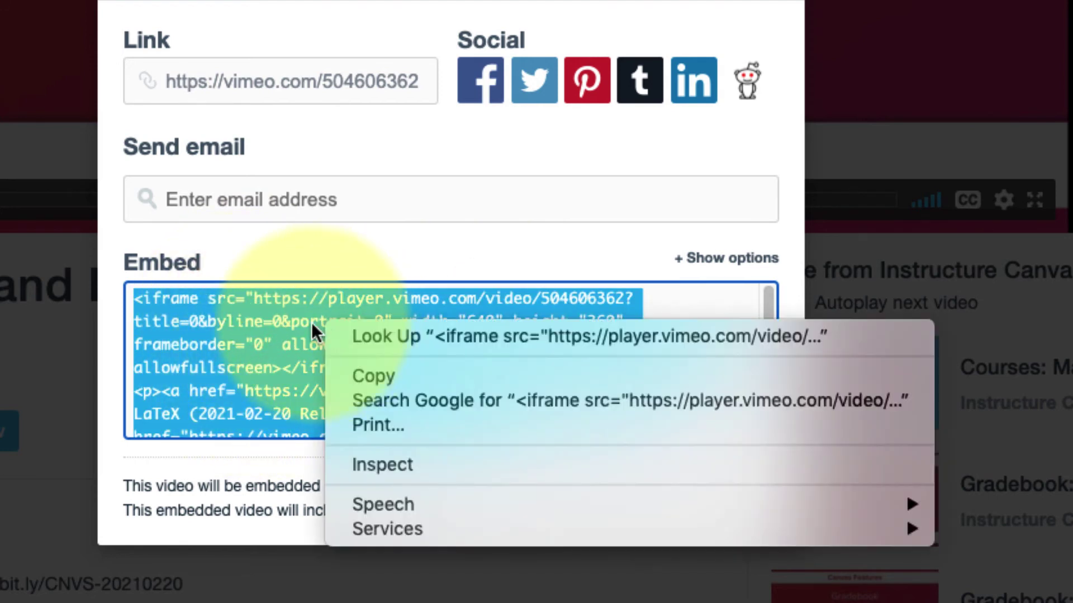
{"action": "left_click", "coordinate": [371, 379]}
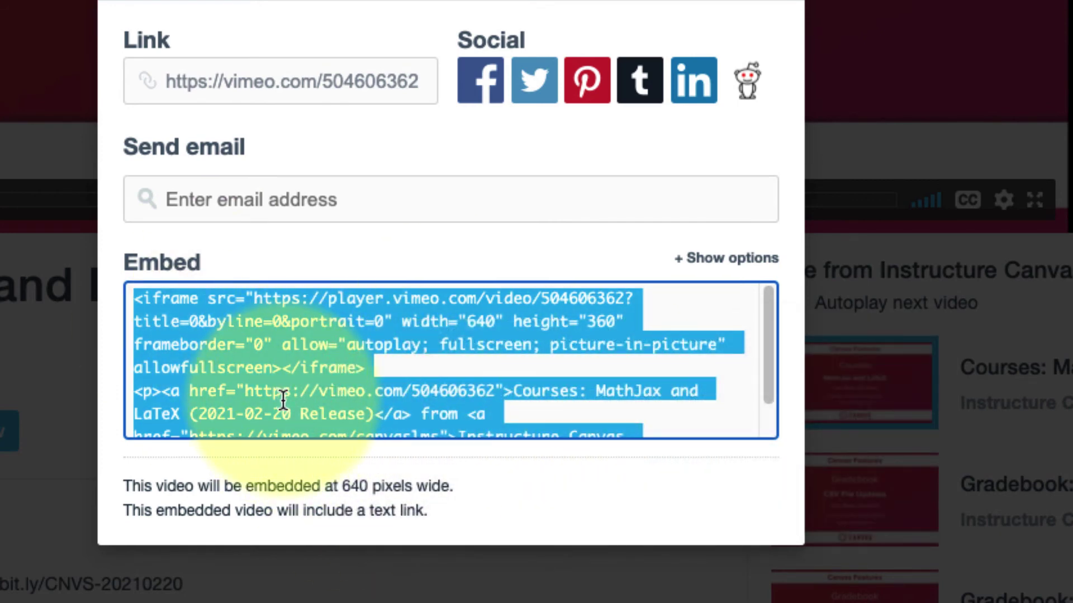
Step: Back in the Canvas reply, bring up the Insert > Embed dialog with an empty Embed Code field
{"action": "left_click", "coordinate": [72, 21]}
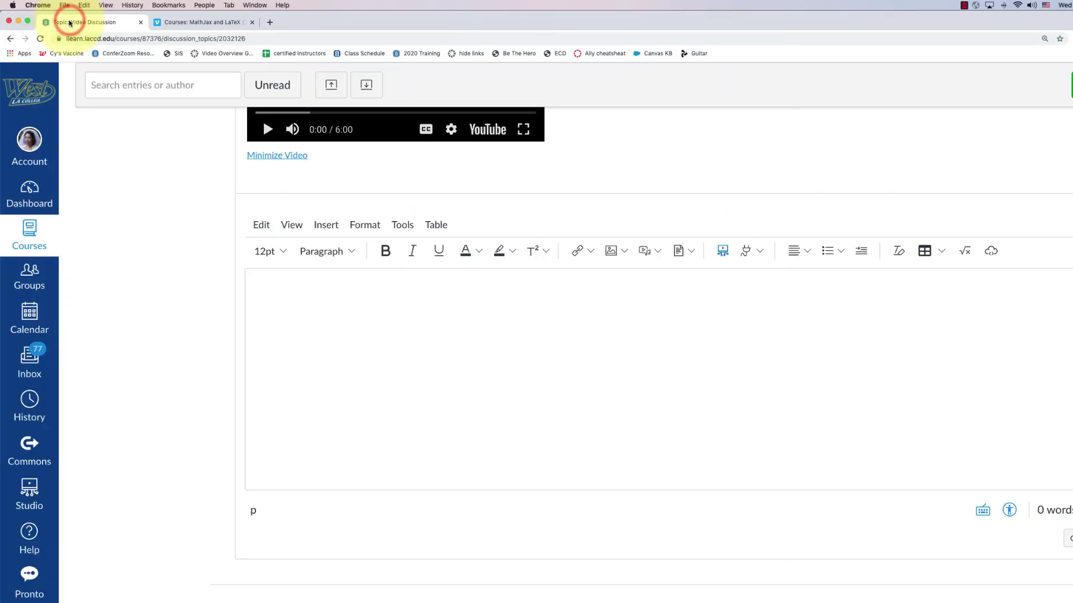
{"action": "left_click", "coordinate": [299, 312]}
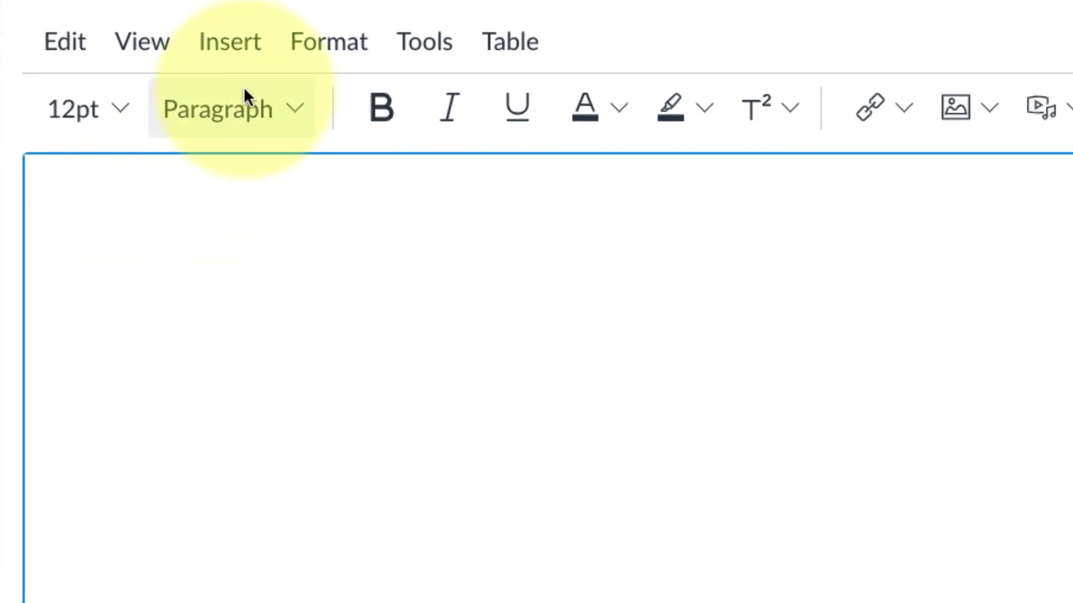
{"action": "left_click", "coordinate": [235, 44]}
{"action": "mouse_move", "coordinate": [329, 279]}
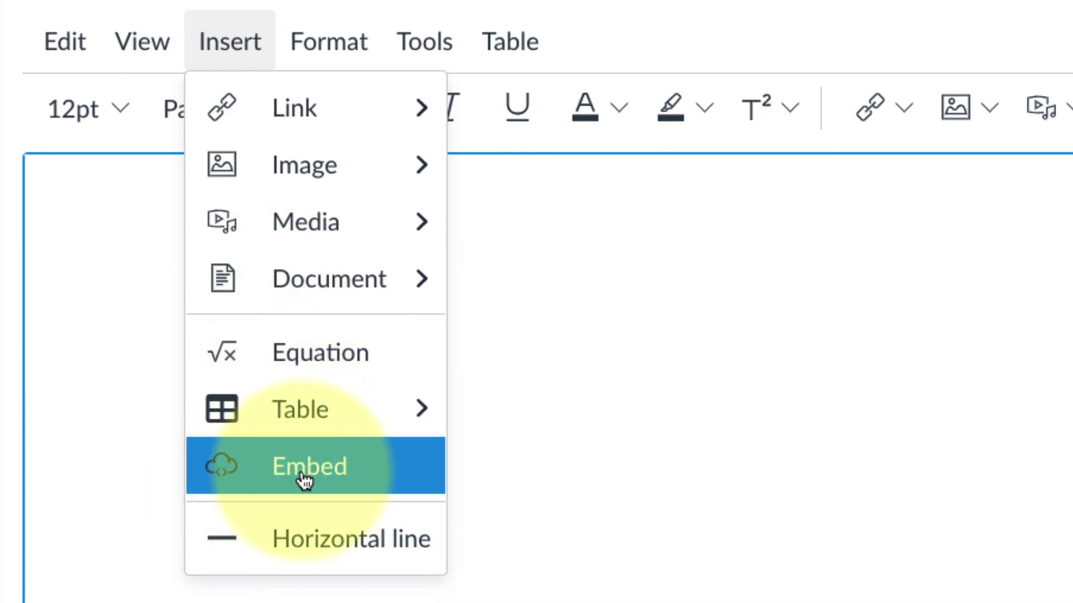
{"action": "left_click", "coordinate": [279, 467]}
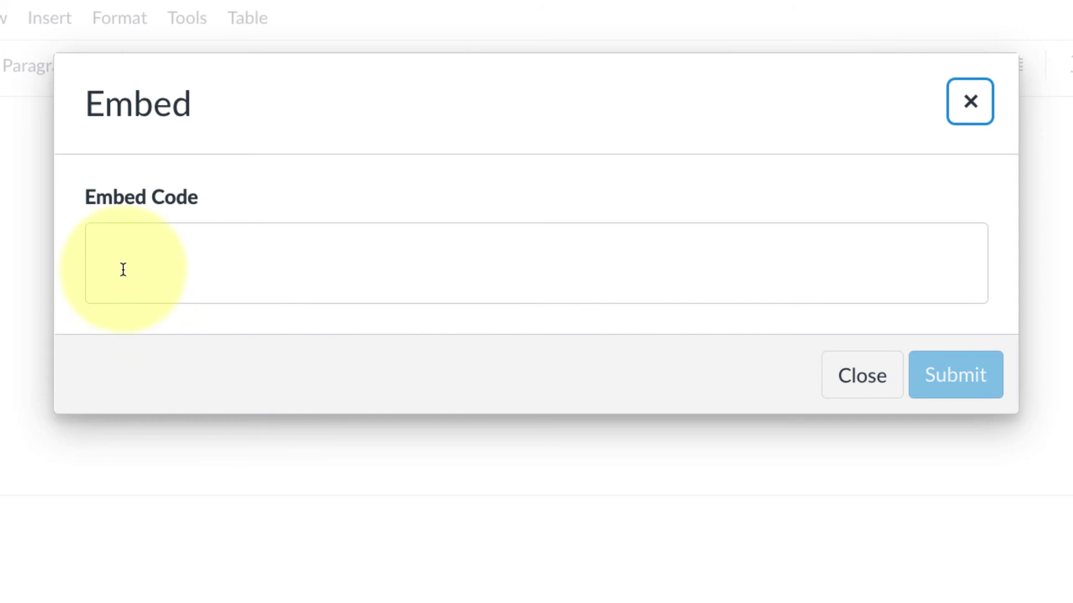
Step: Paste the Vimeo embed code into the Embed Code field and submit it into the reply
{"action": "left_click", "coordinate": [110, 244]}
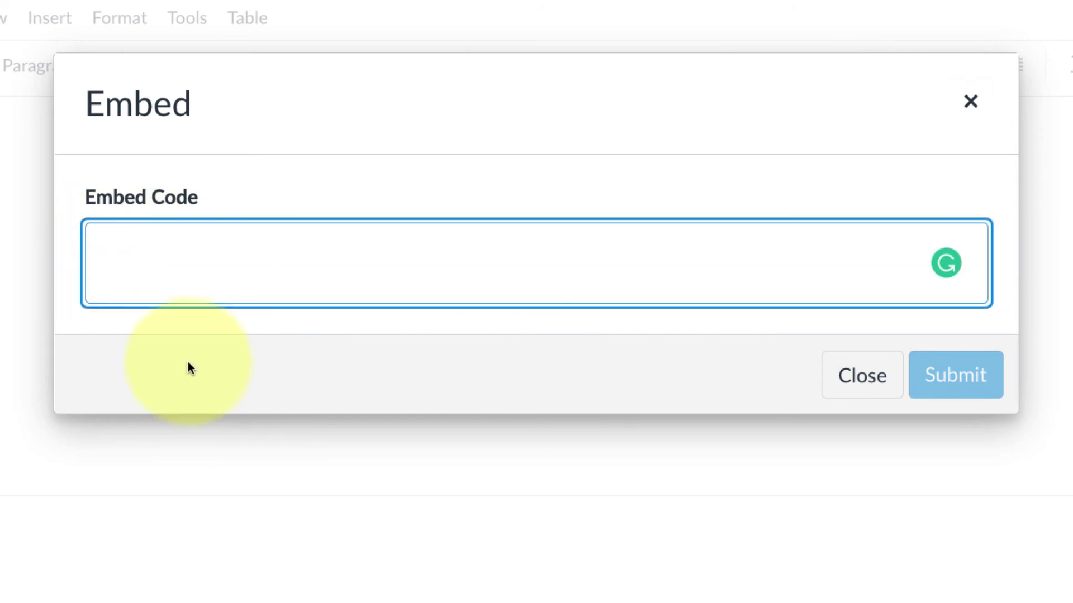
{"action": "right_click", "coordinate": [111, 252]}
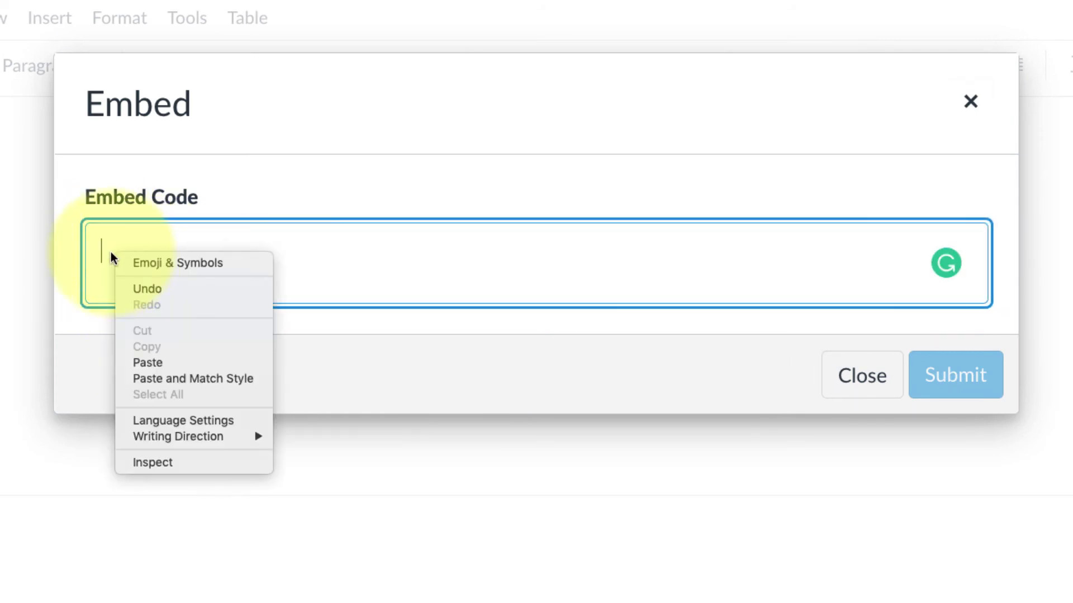
{"action": "left_click", "coordinate": [171, 365]}
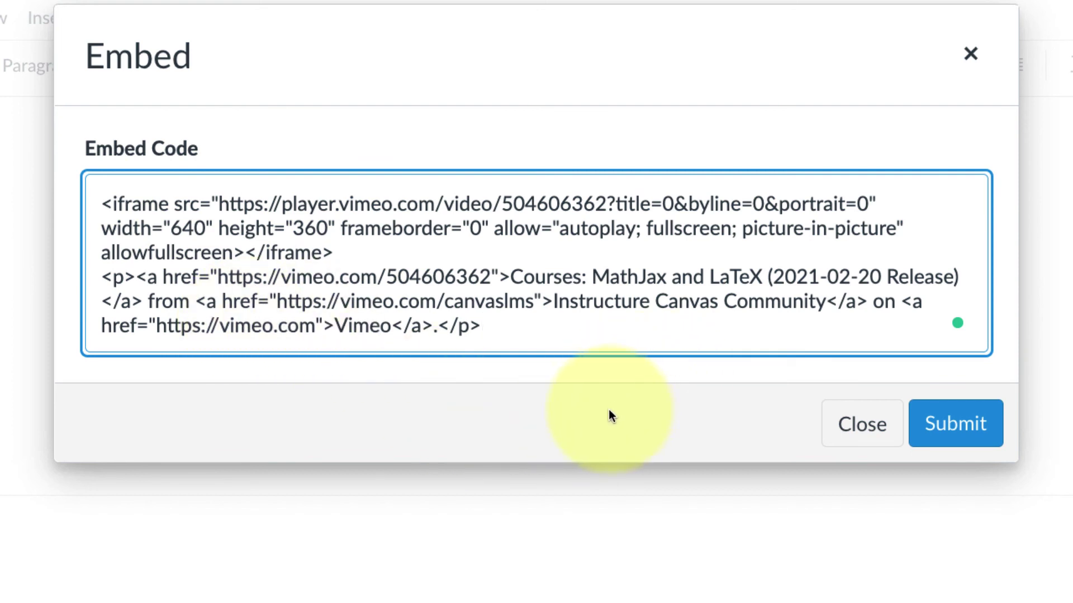
{"action": "left_click", "coordinate": [962, 436]}
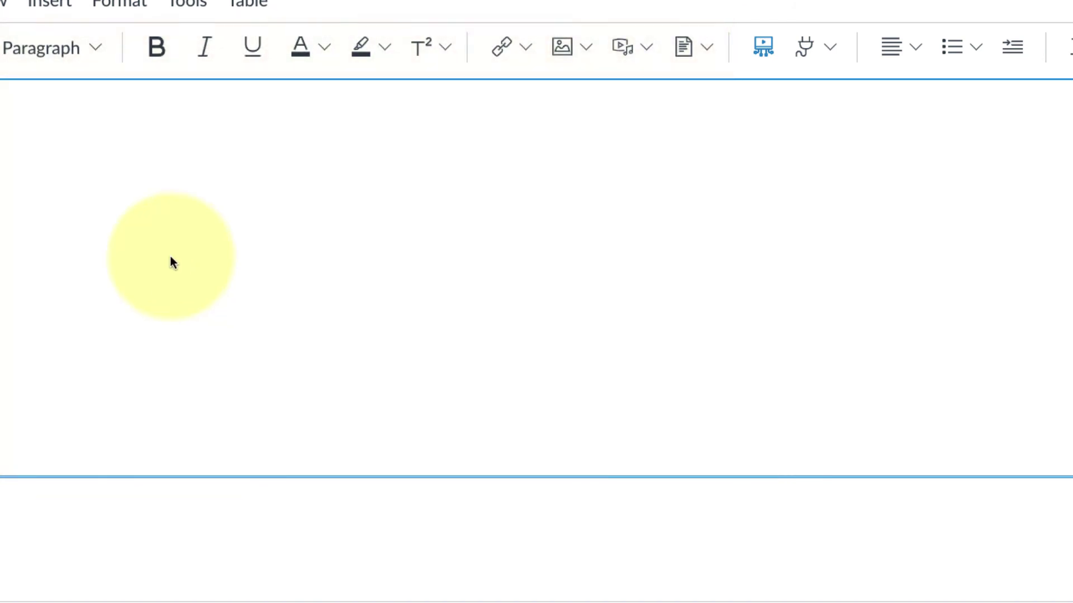
{"action": "scroll", "coordinate": [487, 333], "scroll_direction": "up", "scroll_amount": 3}
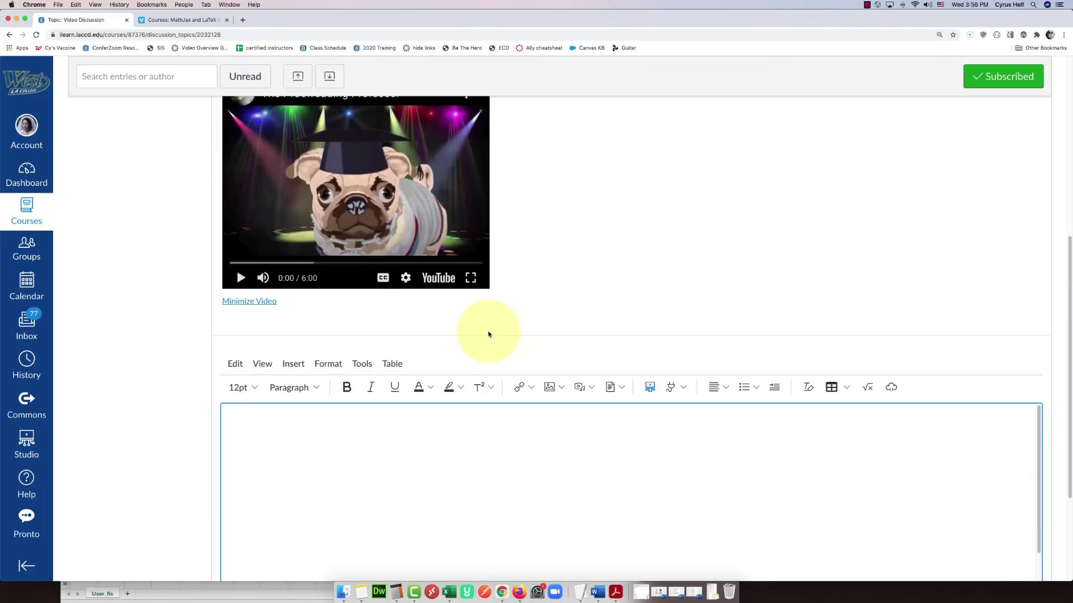
{"action": "scroll", "coordinate": [488, 335], "scroll_direction": "down", "scroll_amount": 3}
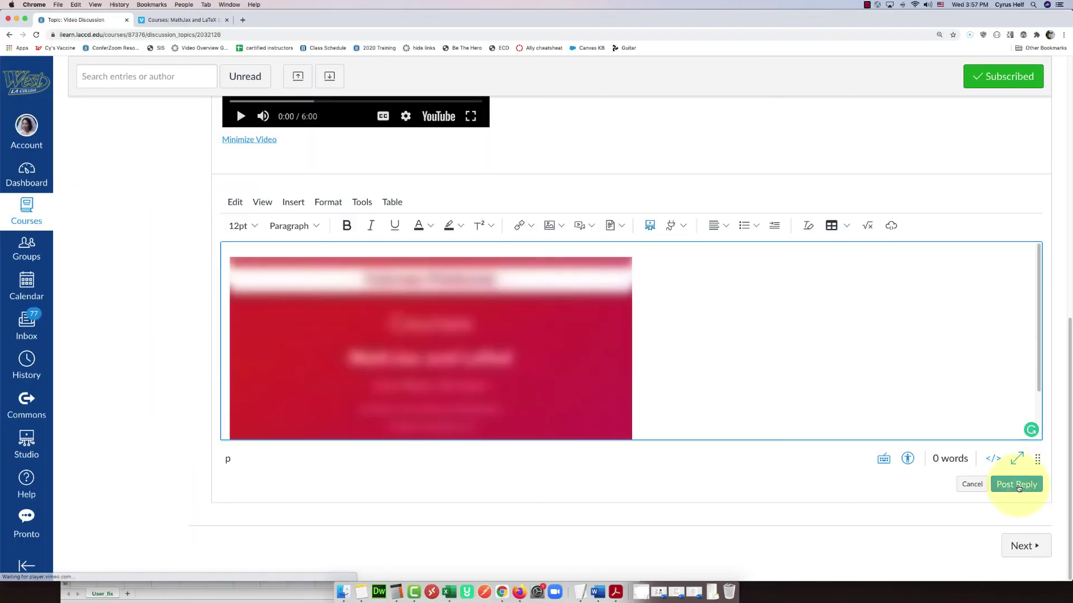
Step: Post the reply so the embedded Vimeo video appears as a new discussion entry
{"action": "left_click", "coordinate": [1016, 486]}
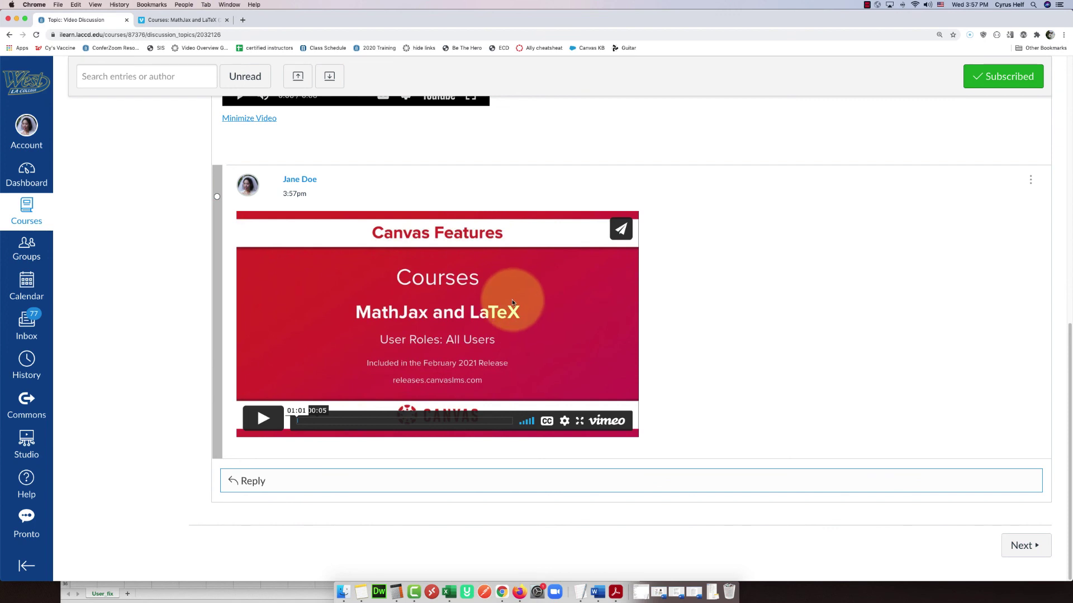
{"action": "scroll", "coordinate": [356, 355], "scroll_direction": "up", "scroll_amount": 3}
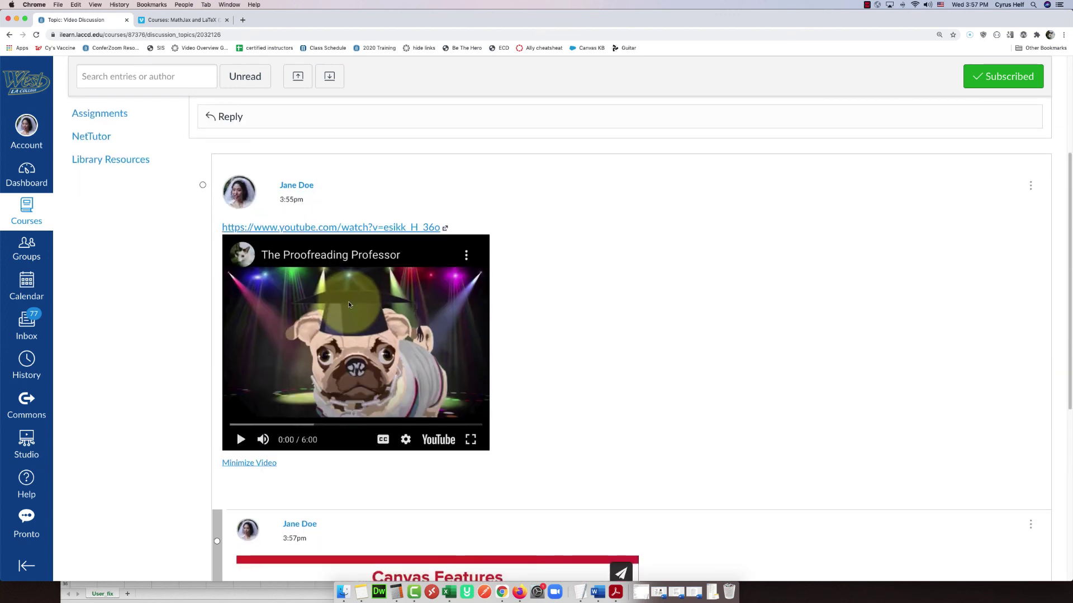
{"action": "scroll", "coordinate": [350, 305], "scroll_direction": "down", "scroll_amount": 5}
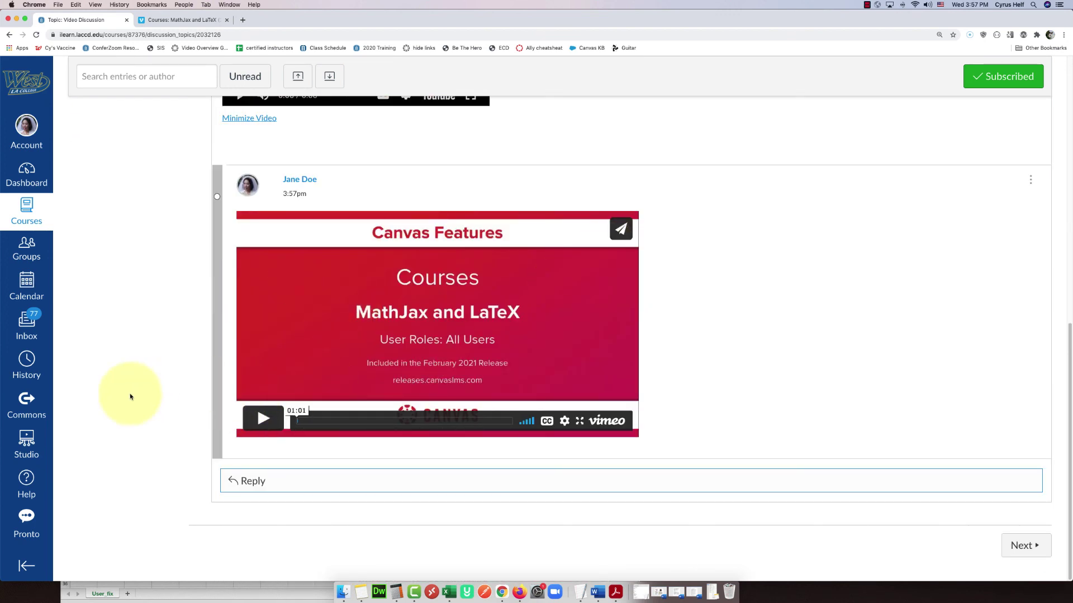